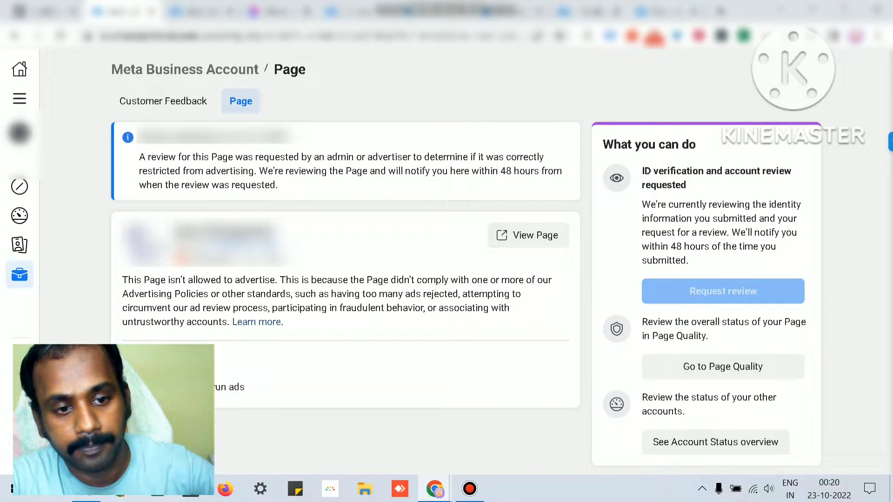
Step: Switch from the restricted Page's review status to the Notepad list of nine possible solutions
key(Tab)
key(alt+Tab)
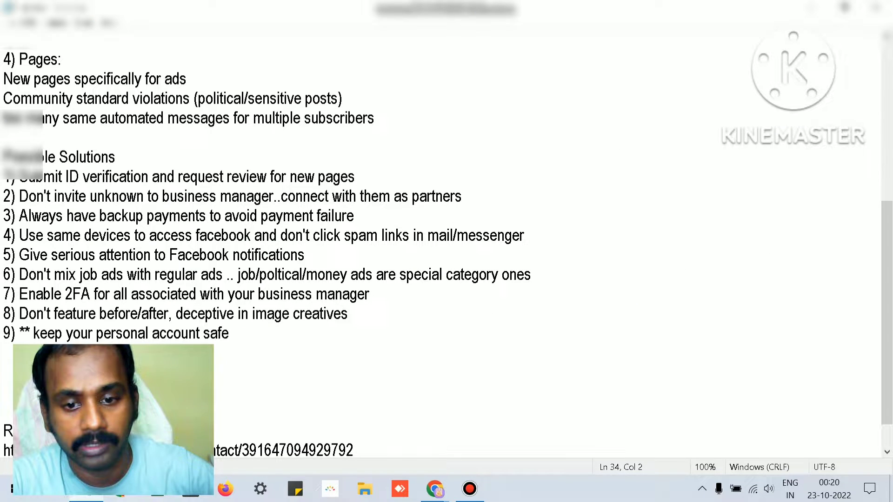
Step: Return to the browser's Page Quality screen reporting no issues or Community Standards violations
key(alt+Tab)
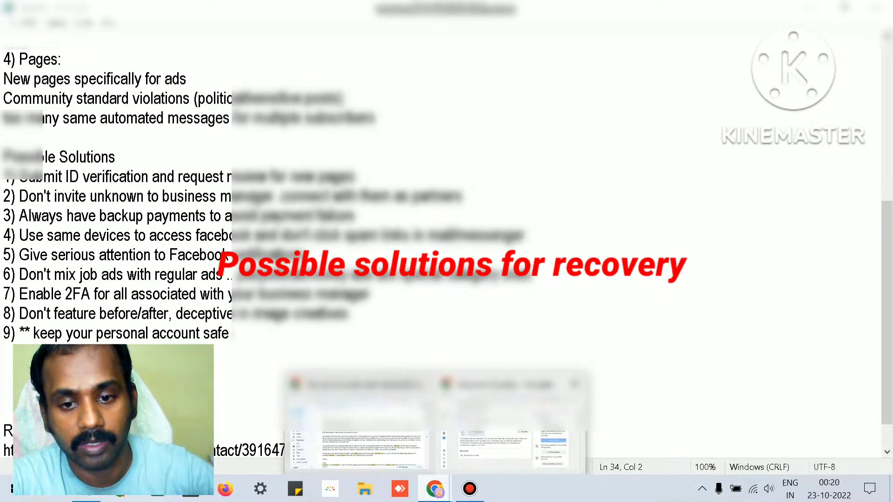
click(435, 488)
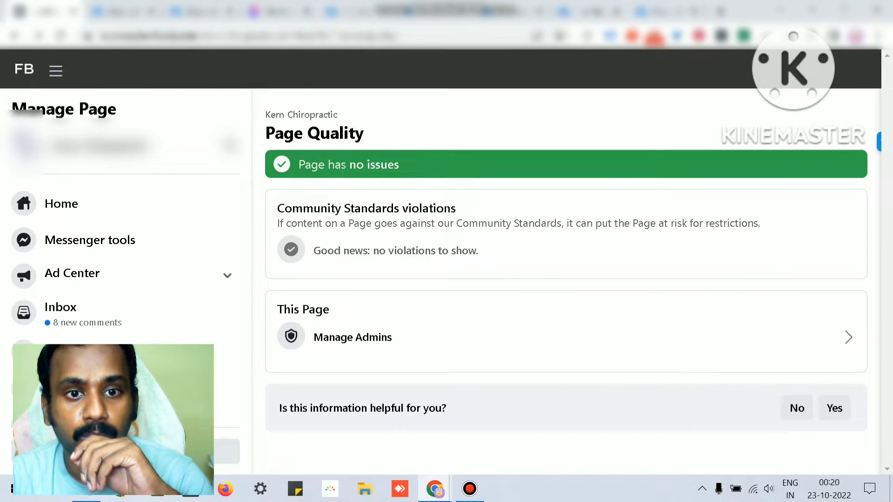
Step: Highlight the 'Page has no issues' message, then bring the nine-solutions notes back up
drag(399, 165, 299, 165)
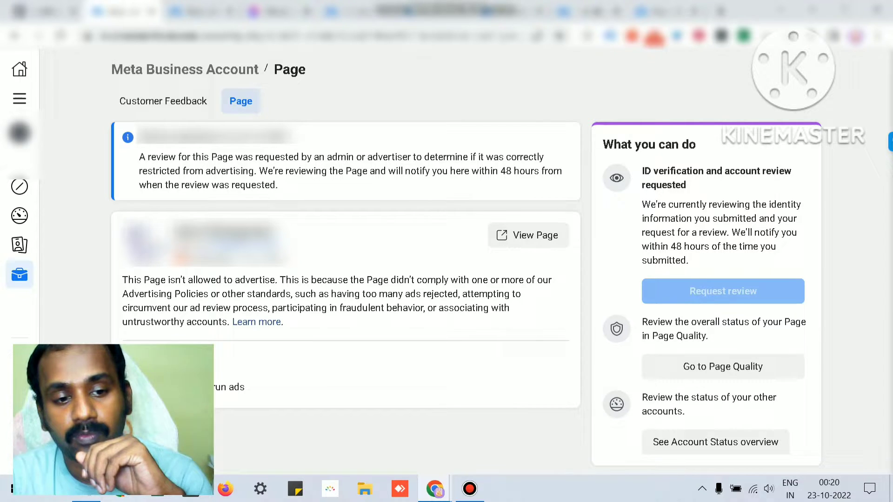
key(alt+Tab)
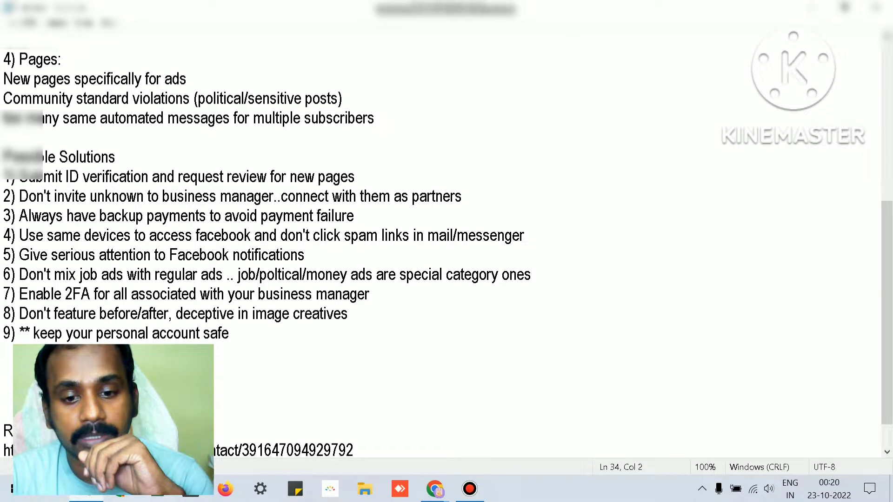
mouse_move(435, 488)
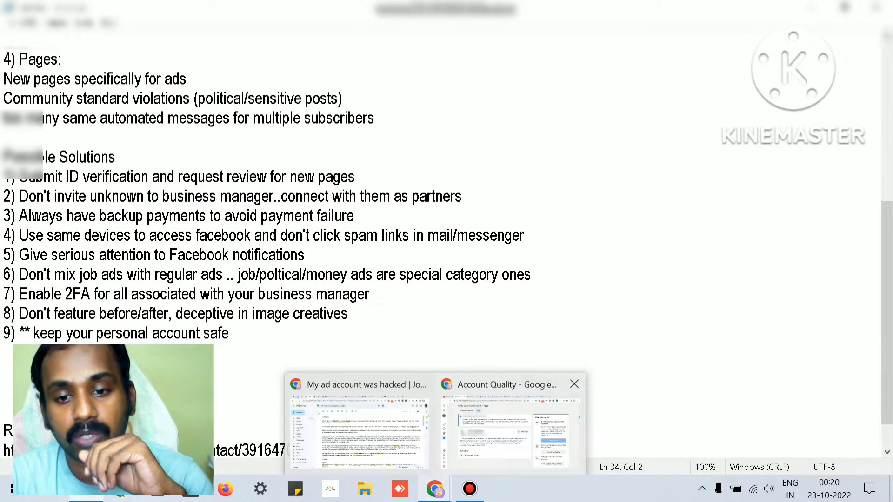
click(498, 395)
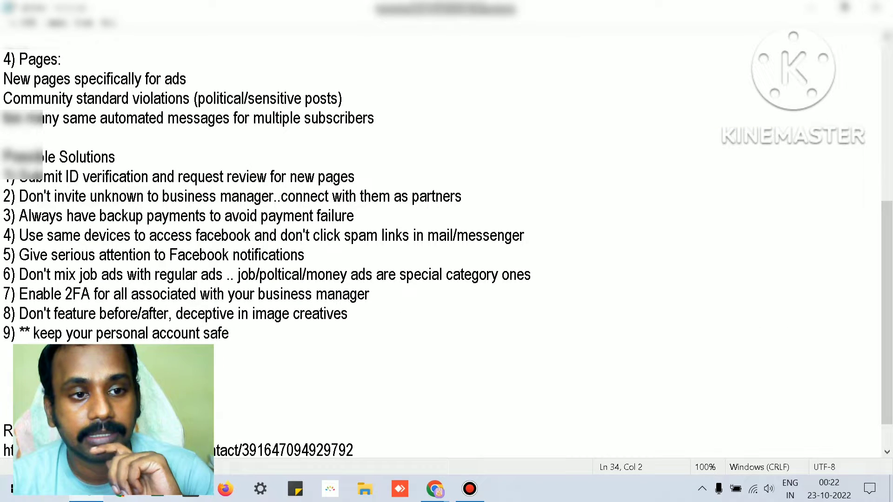
drag(28, 196, 127, 195)
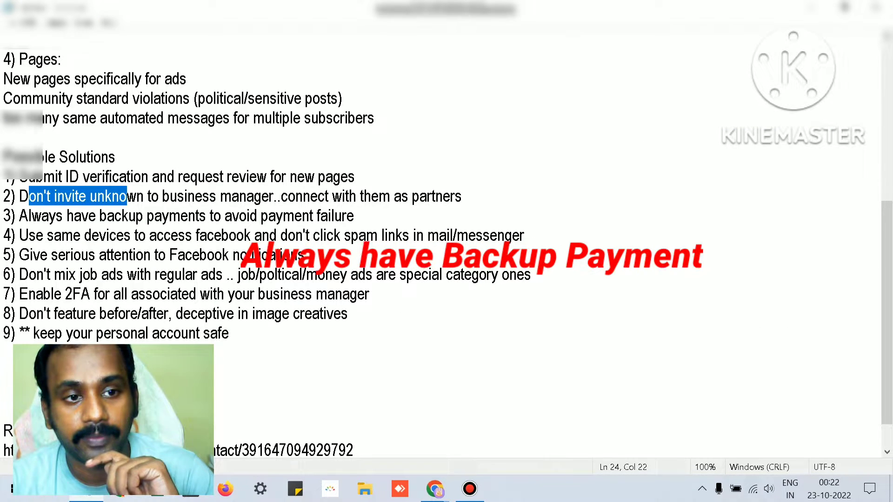
click(44, 196)
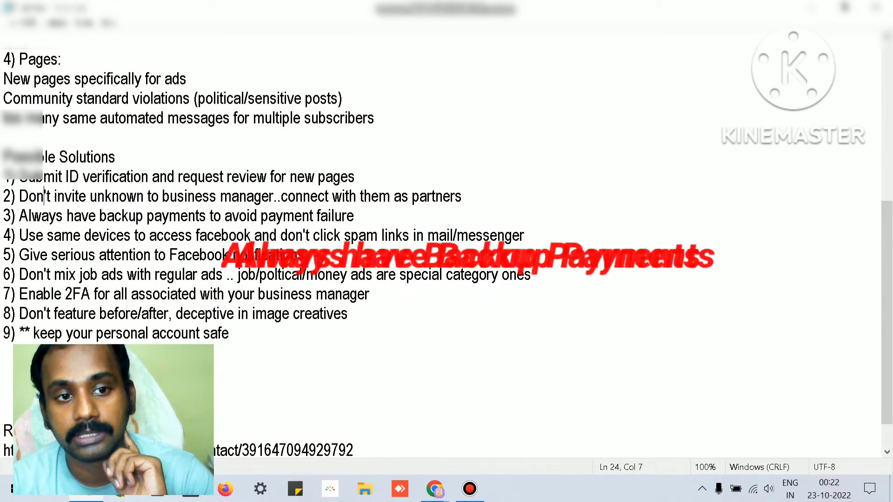
drag(107, 215, 214, 216)
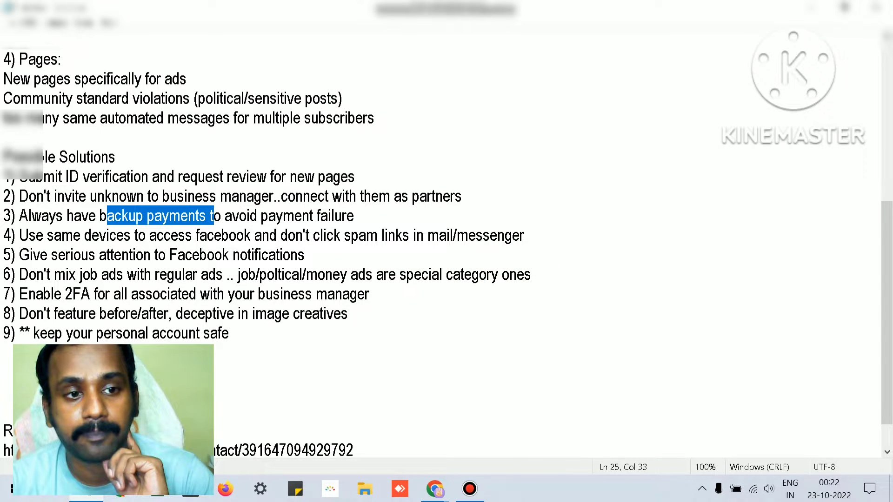
click(117, 235)
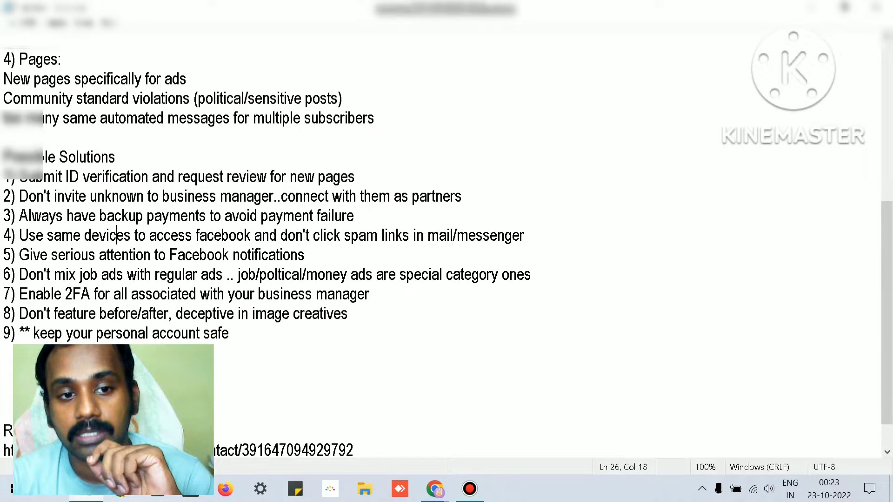
drag(114, 255, 215, 255)
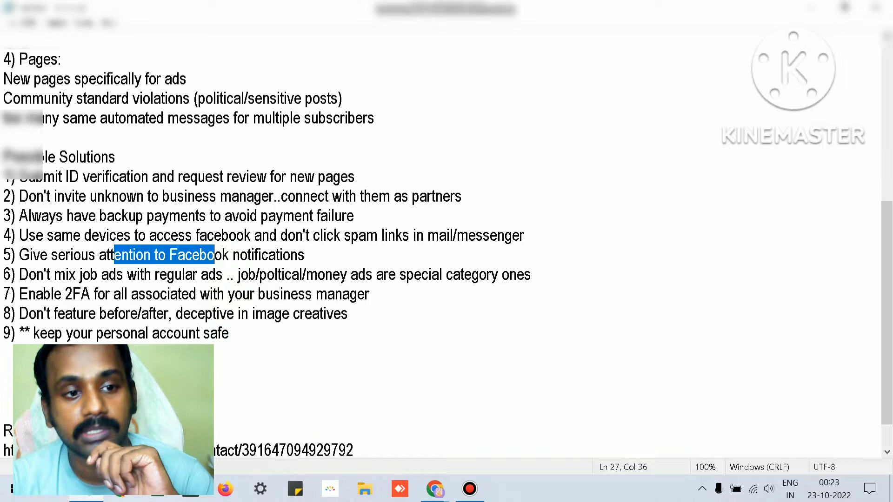
drag(54, 274, 326, 274)
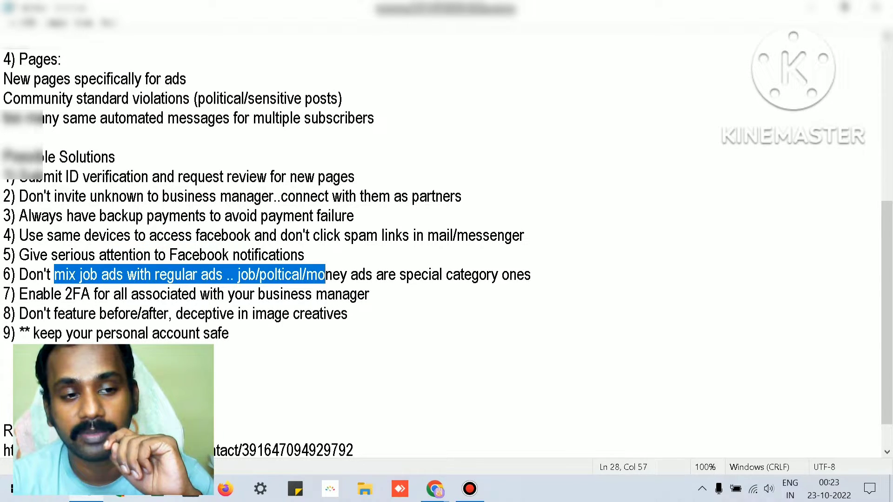
drag(35, 294, 273, 294)
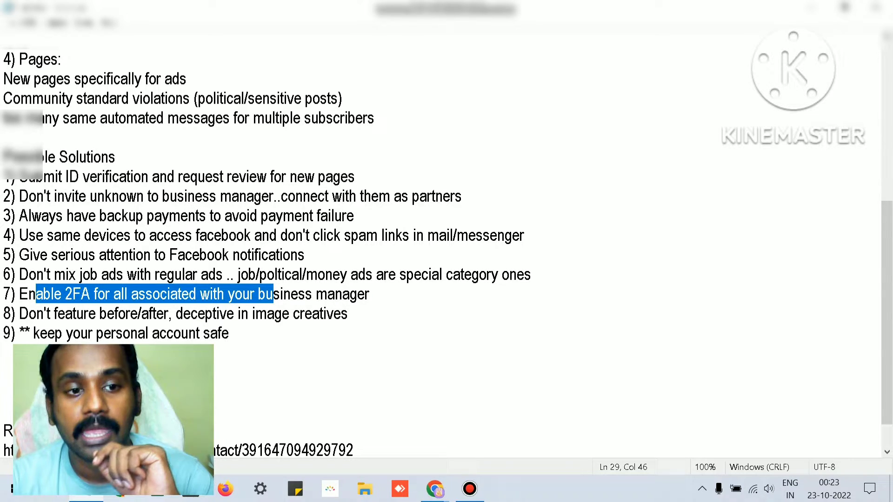
drag(19, 313, 348, 314)
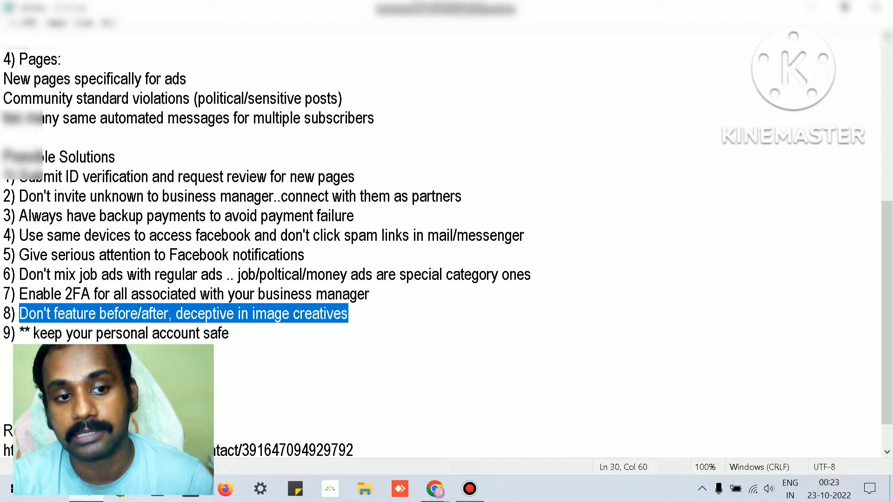
mouse_move(435, 488)
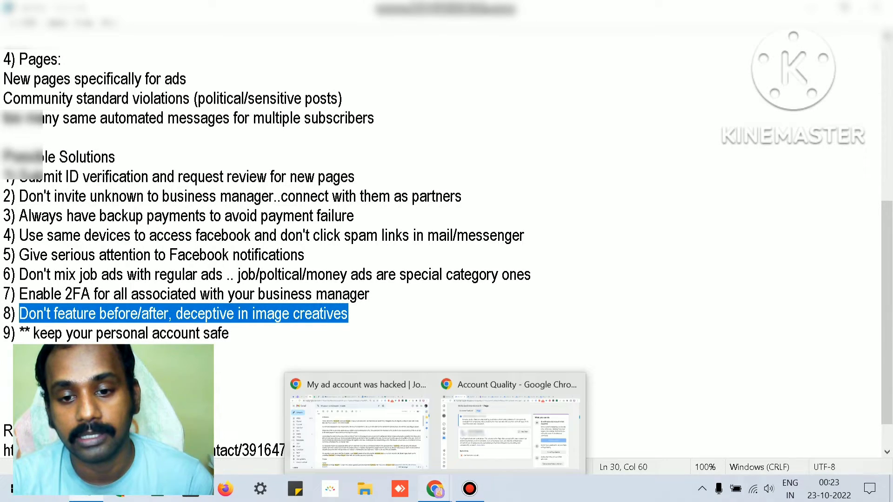
Step: Go to the health and appearance policy article and scroll to its before-and-after idealized-results example
click(533, 410)
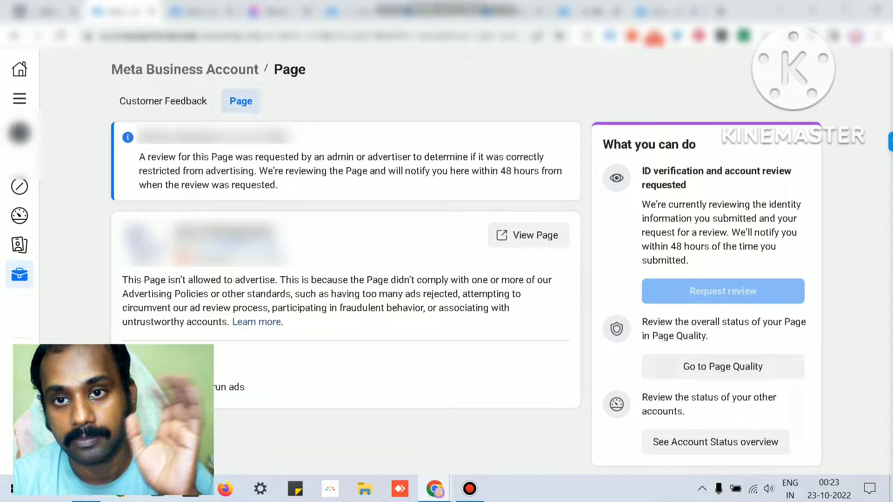
key(ctrl+9)
scroll(325, 279, down, 4)
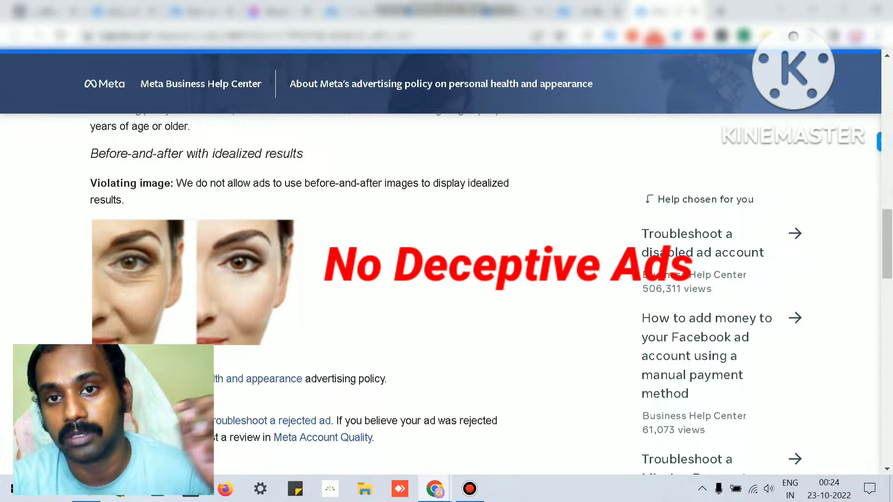
Step: Scroll the Transparency Center Policies page, glance at the ad account overview, and come back
click(507, 12)
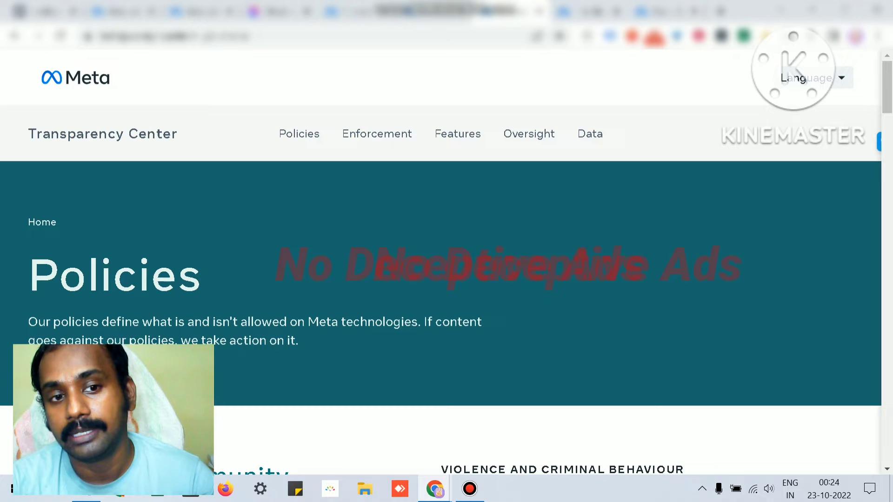
scroll(446, 279, down, 3)
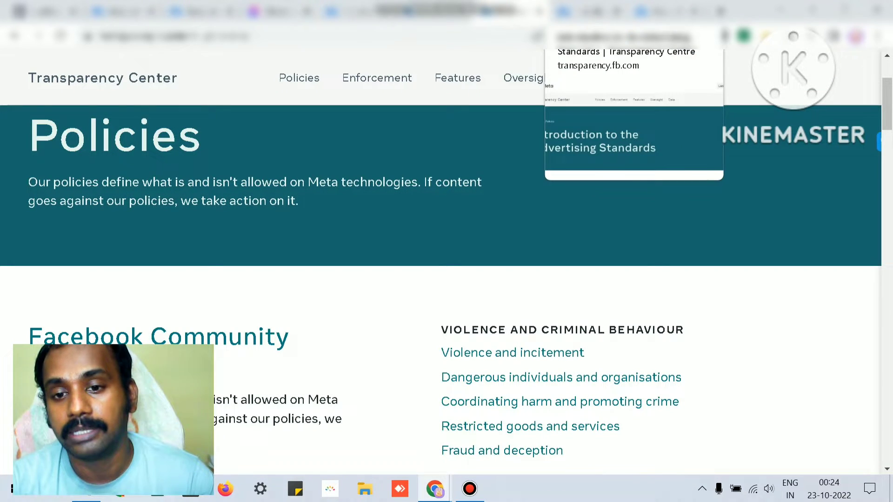
scroll(446, 278, down, 3)
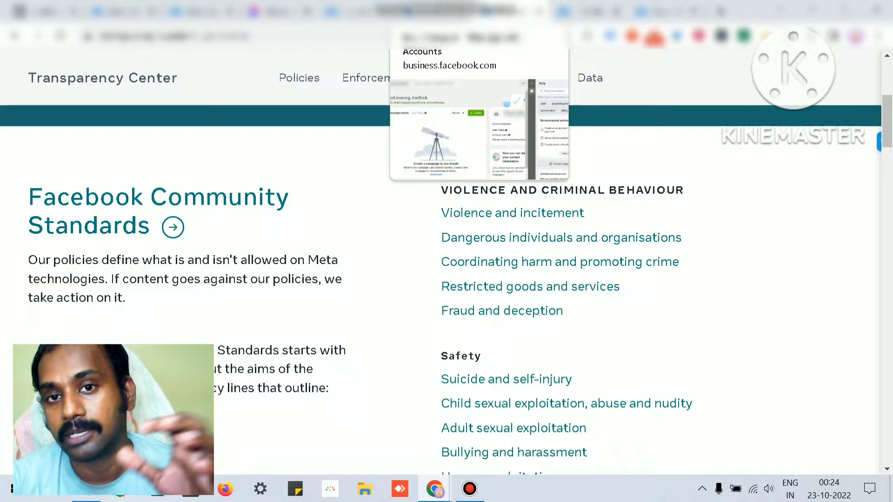
click(479, 11)
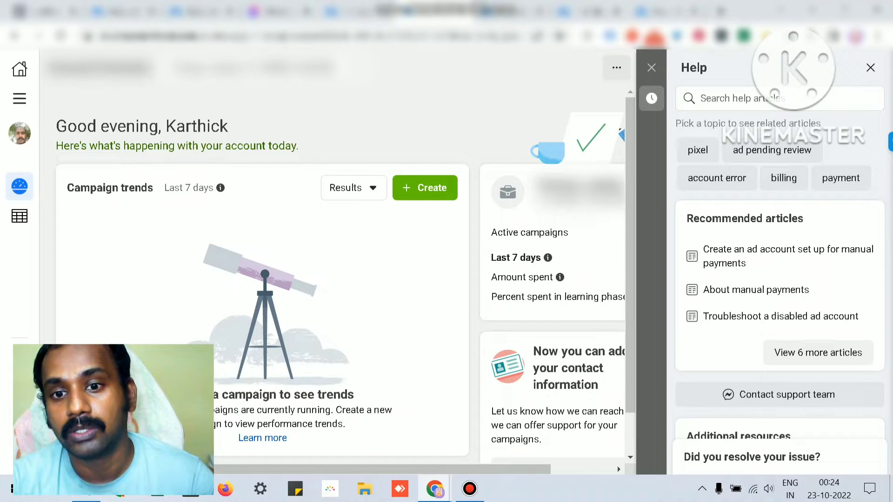
key(ctrl+shift+Tab)
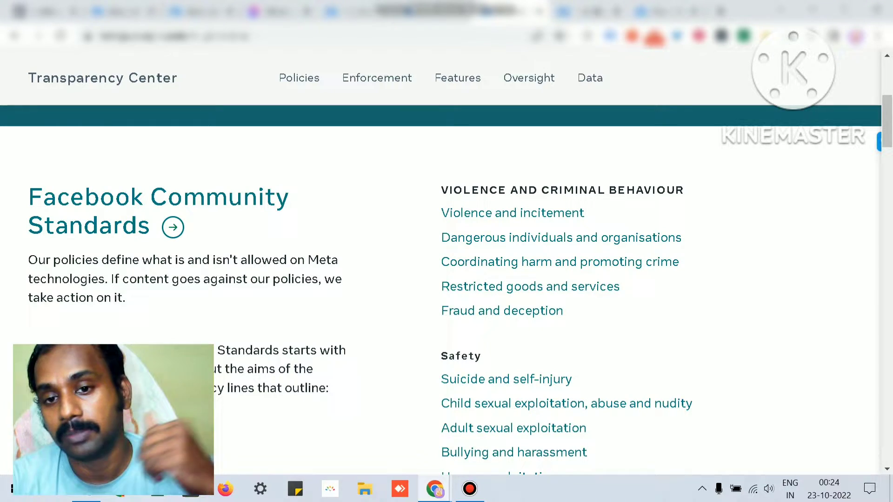
Step: Read the Community Standards categories down to Integrity and authenticity, then view the disabled ad account page
click(458, 77)
scroll(446, 288, down, 3)
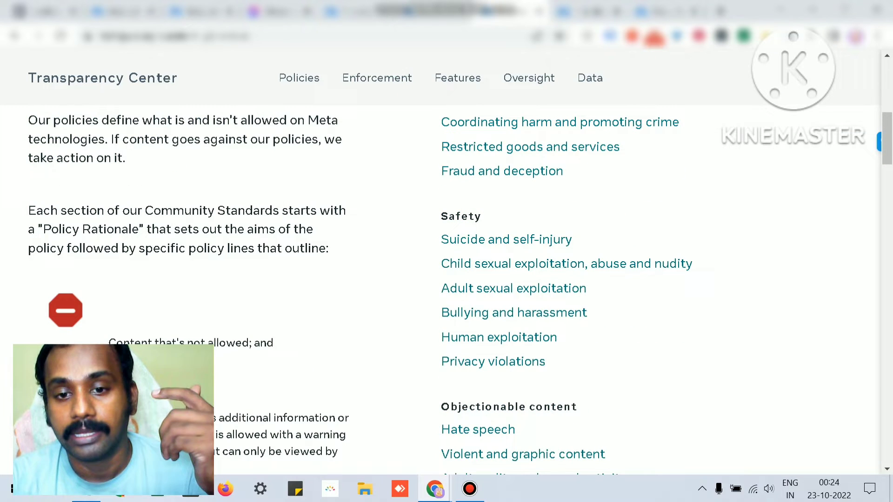
scroll(447, 288, down, 3)
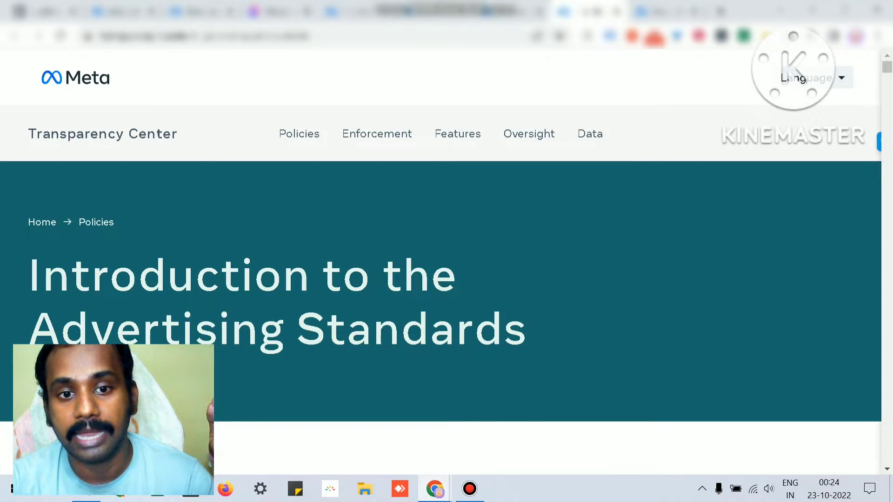
scroll(447, 288, down, 10)
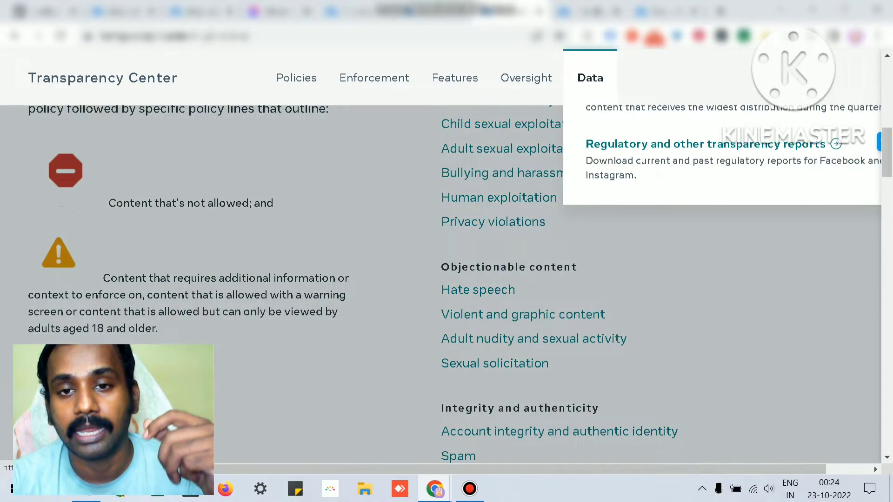
scroll(446, 279, down, 5)
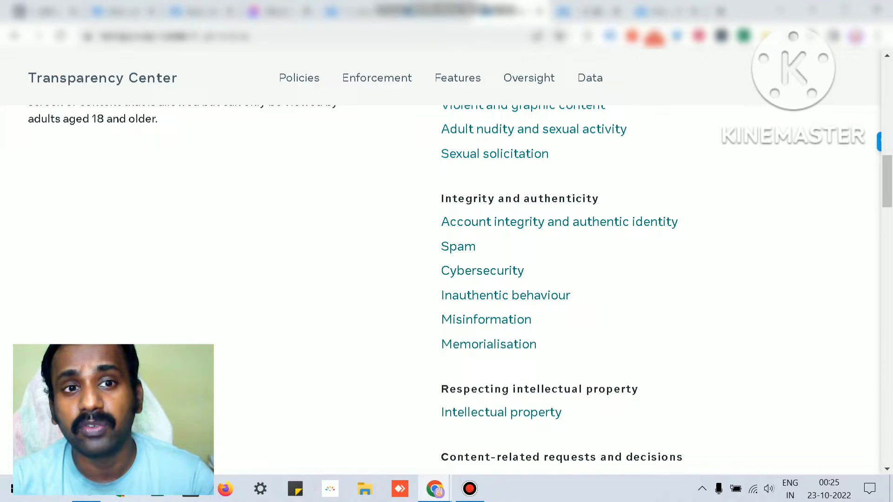
key(ctrl+shift+Tab)
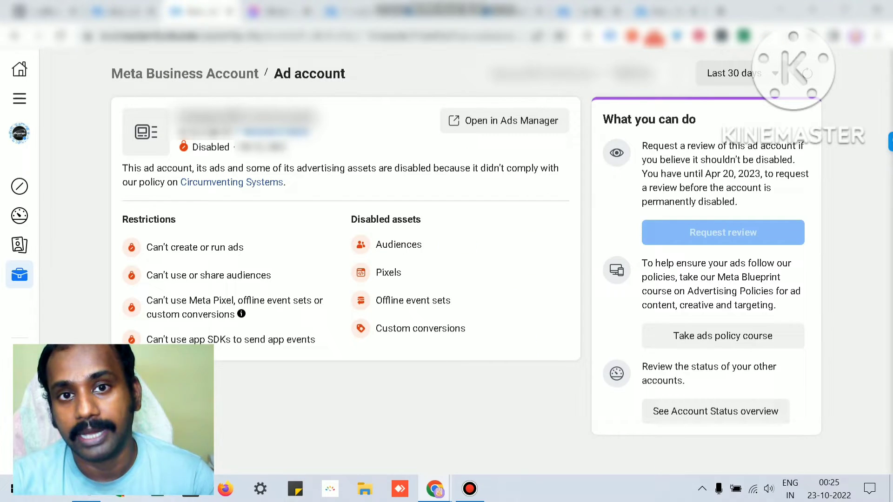
Step: Check the ad account restrictions and special ad category article, then return to Ads Manager help
mouse_move(421, 11)
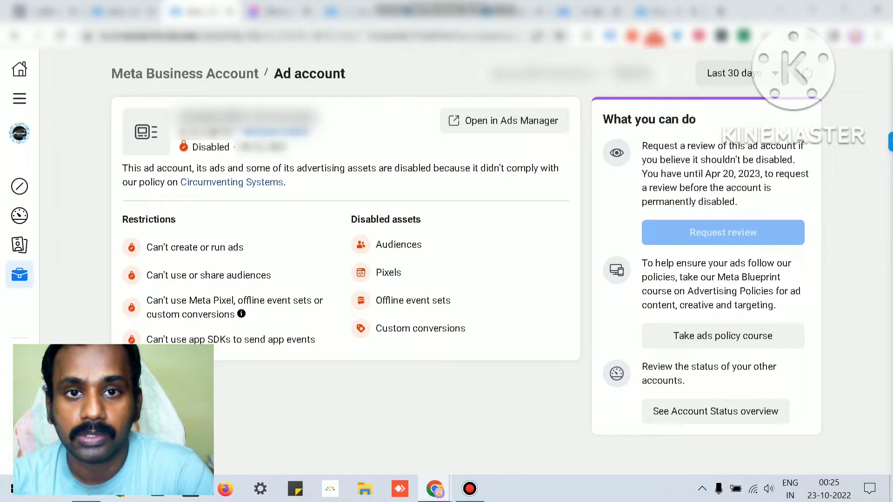
click(723, 336)
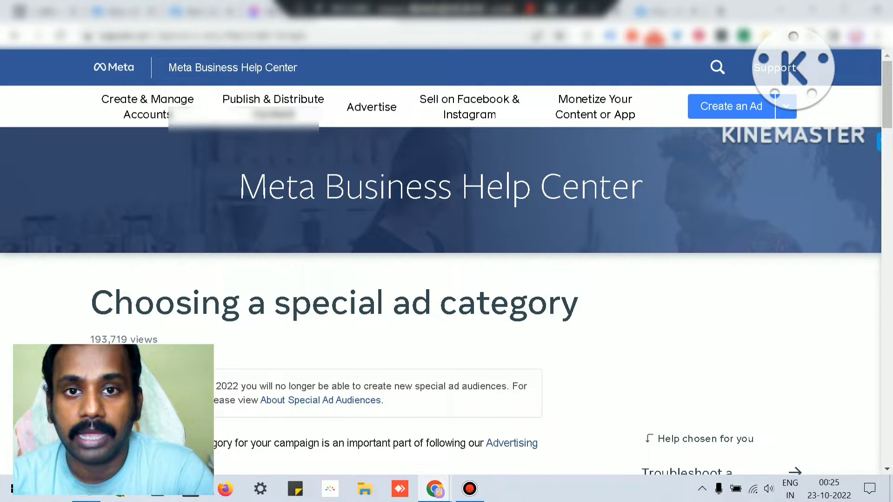
key(ctrl+w)
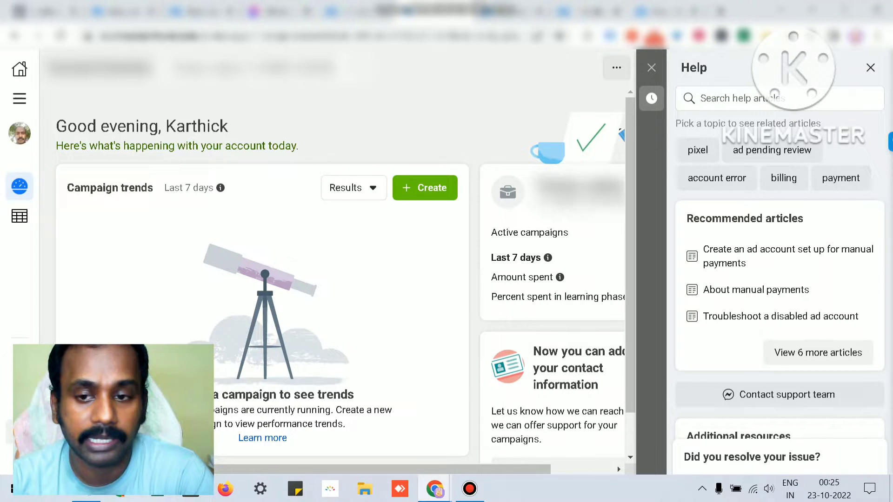
Step: Browse the Help panel's recommended articles and additional resources, then begin a support team request
scroll(780, 321, down, 5)
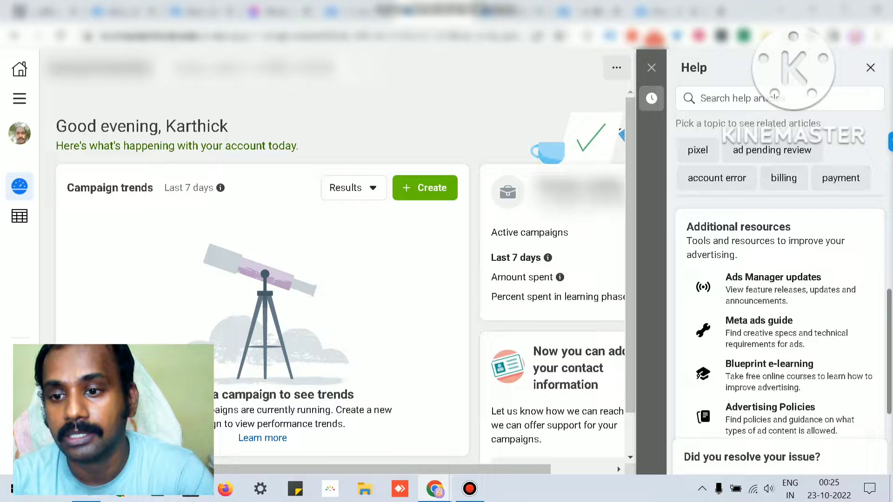
scroll(779, 321, up, 3)
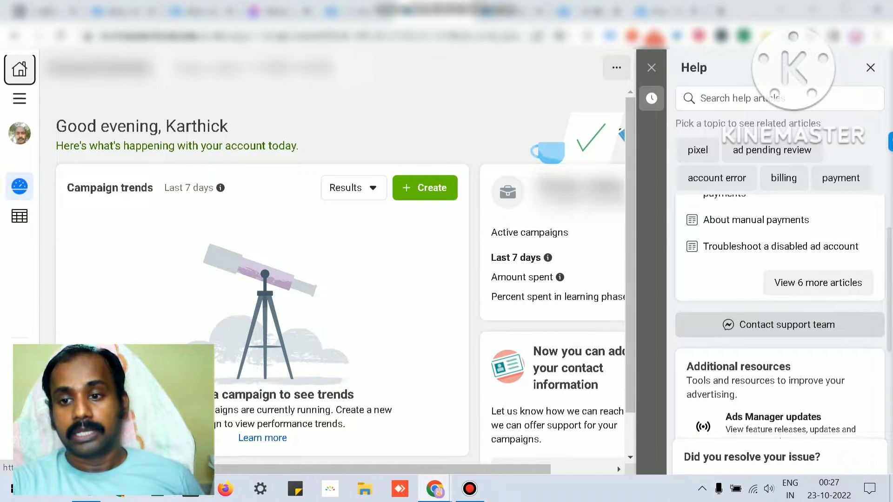
scroll(779, 279, down, 3)
scroll(779, 279, up, 4)
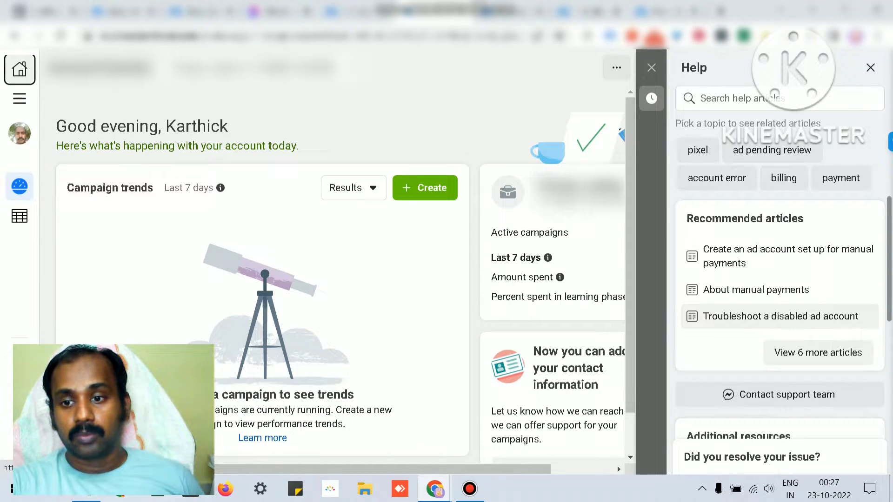
scroll(780, 279, down, 2)
click(787, 324)
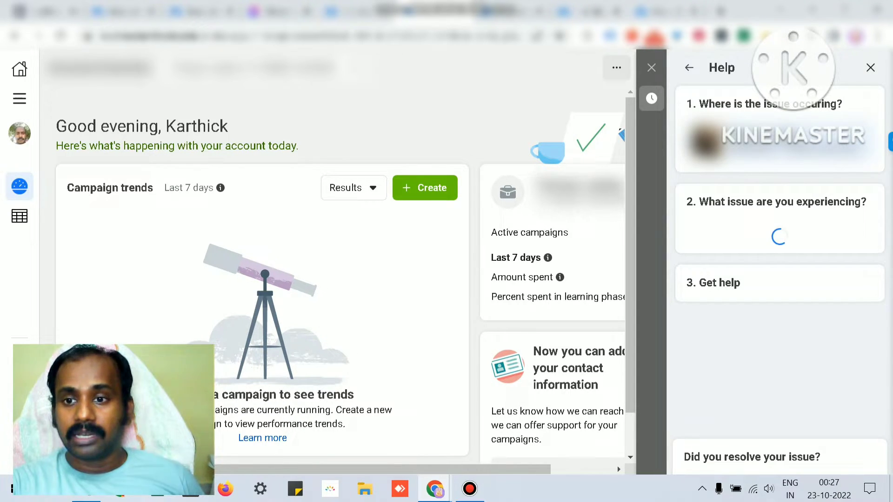
Step: Scroll through the support form's issue options, such as needing to add a payment method
click(779, 232)
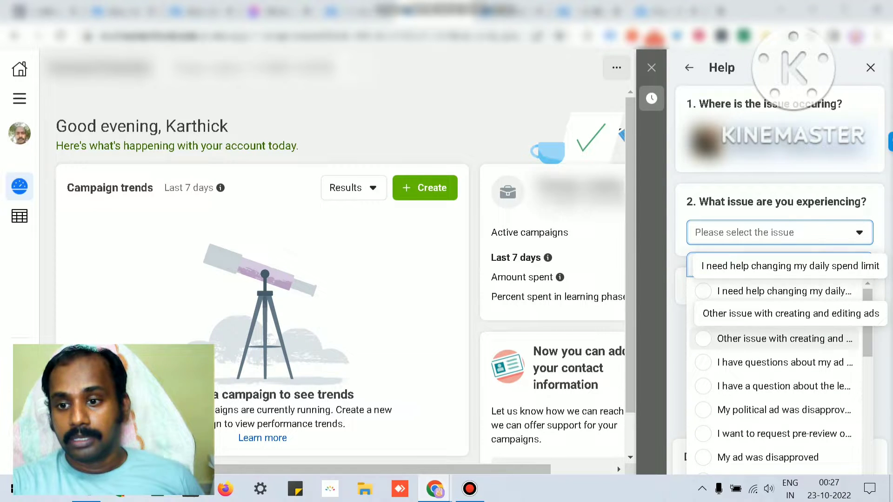
scroll(774, 372, down, 2)
scroll(775, 411, down, 3)
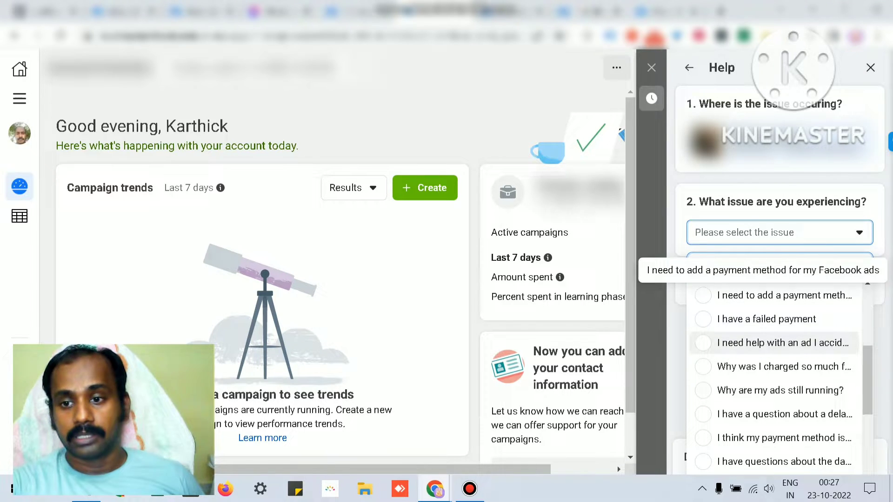
scroll(774, 371, down, 5)
scroll(774, 372, down, 2)
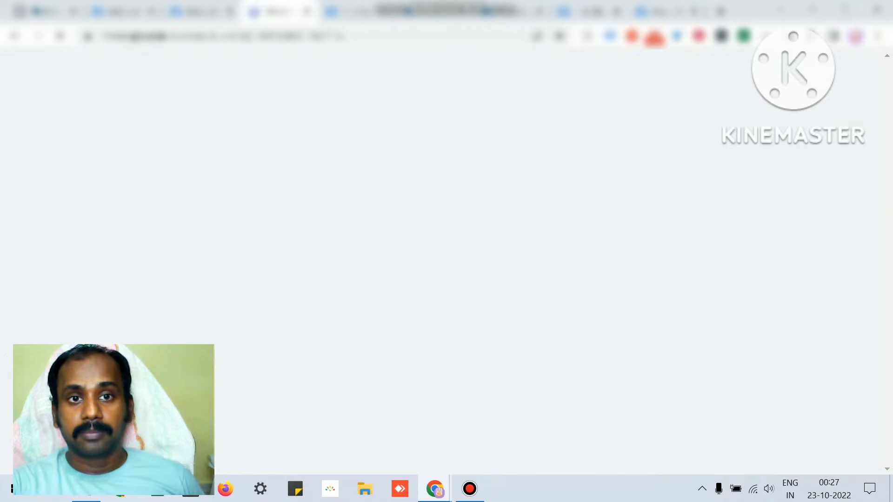
Step: Open the ended Business Support chat about adding a payment method and scroll to its 'Payment failed' screenshot
click(346, 12)
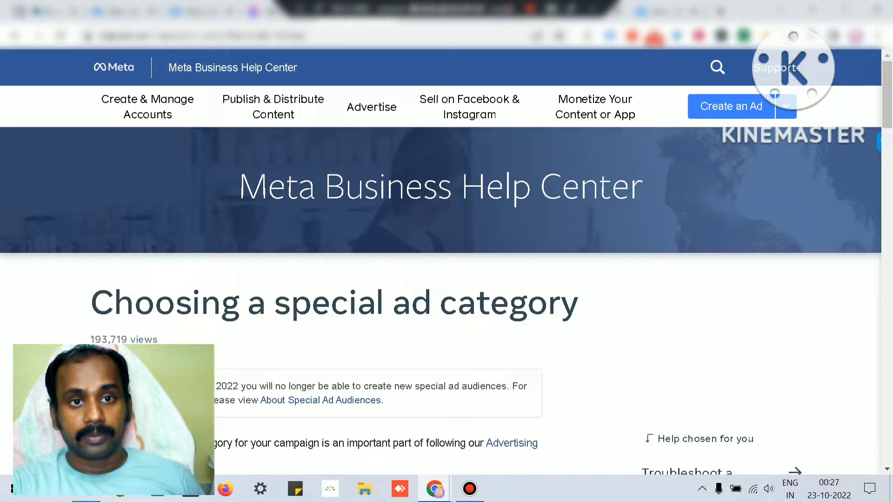
click(277, 11)
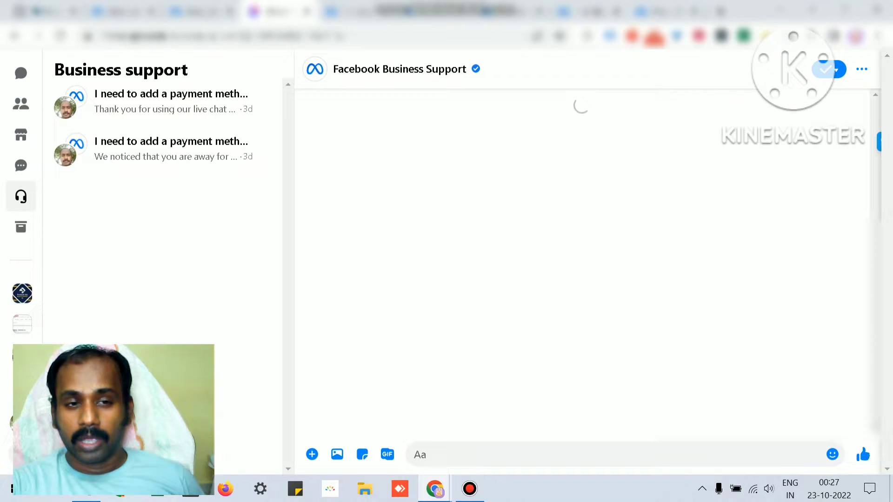
scroll(582, 260, up, 10)
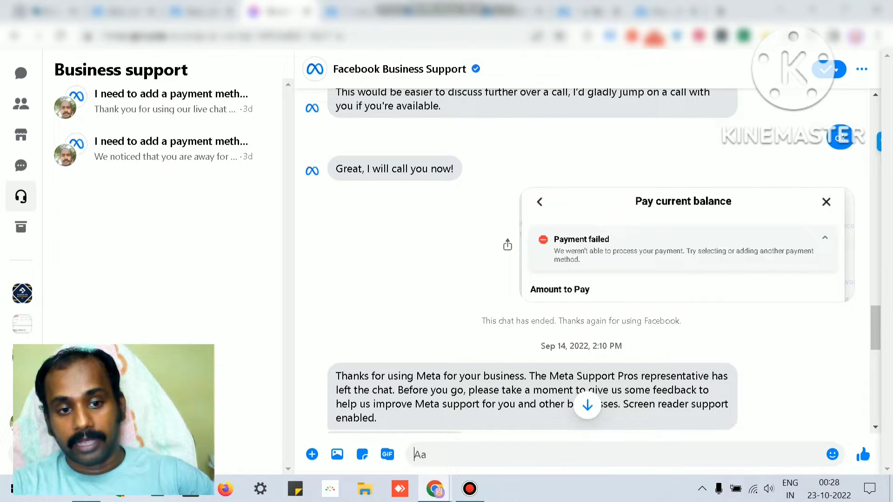
Step: Copy the first contact-form link from the notes and load it in a new browser tab
key(Tab)
key(alt+Tab)
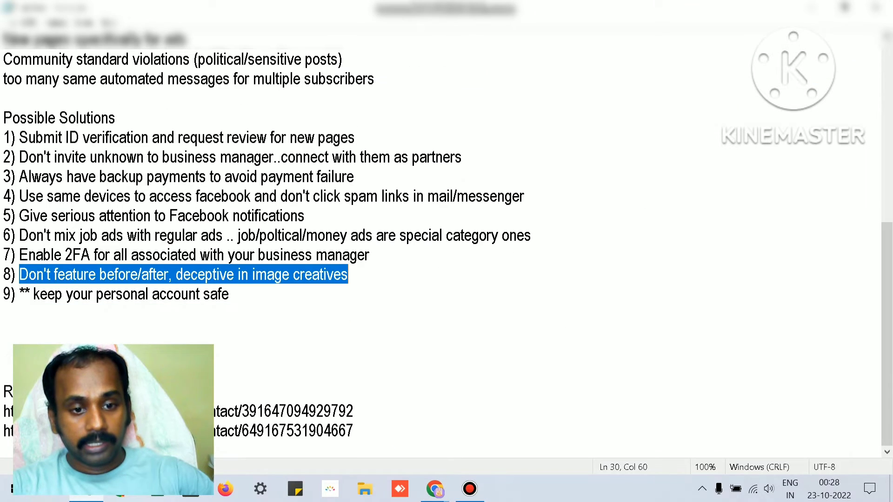
drag(353, 411, 17, 411)
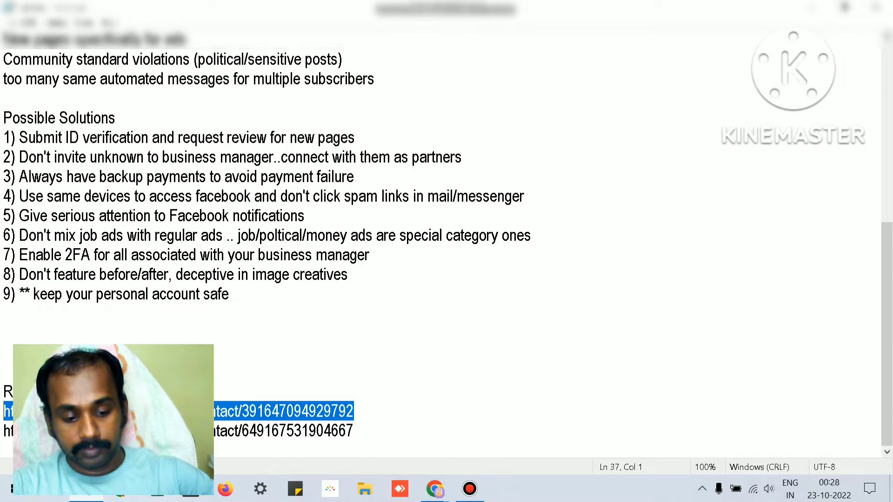
mouse_move(434, 488)
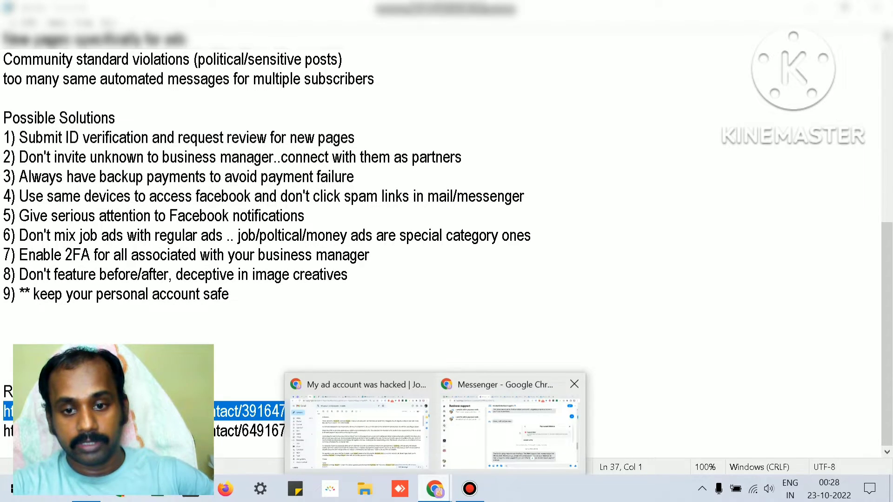
click(509, 430)
click(719, 11)
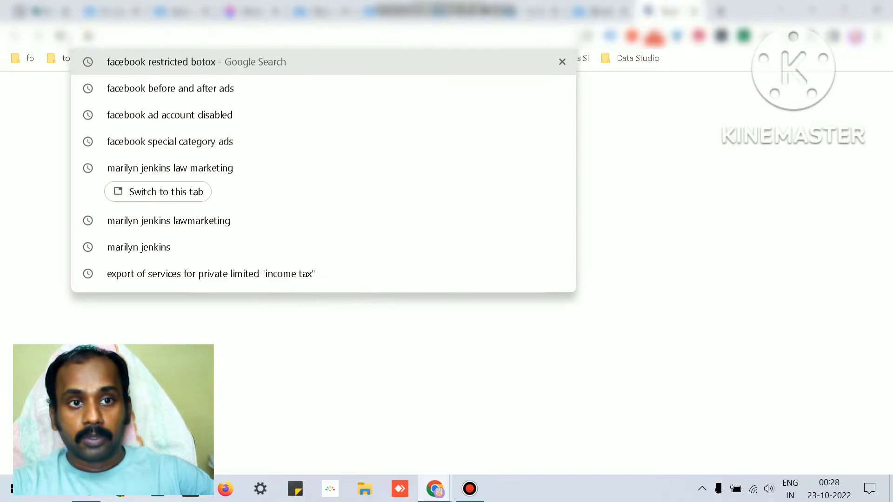
key(ctrl+v)
key(Return)
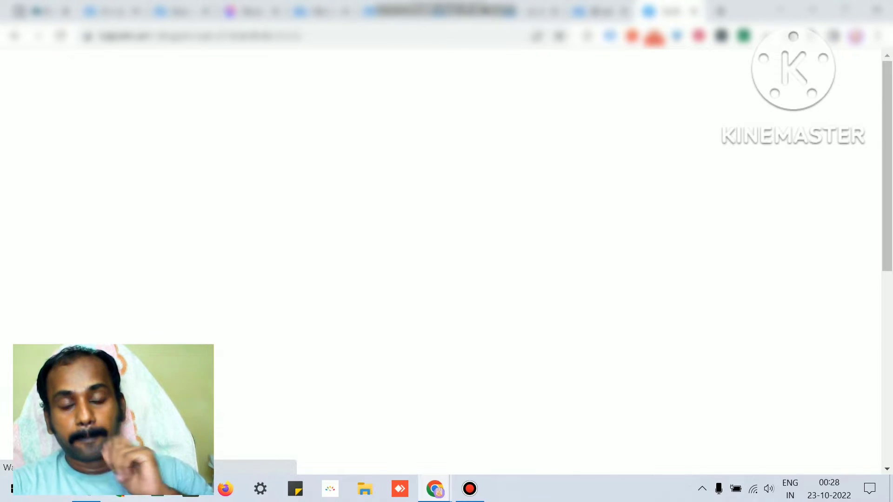
Step: Highlight the Disabled Payments & Ads Manager appeal form title
scroll(446, 260, down, 3)
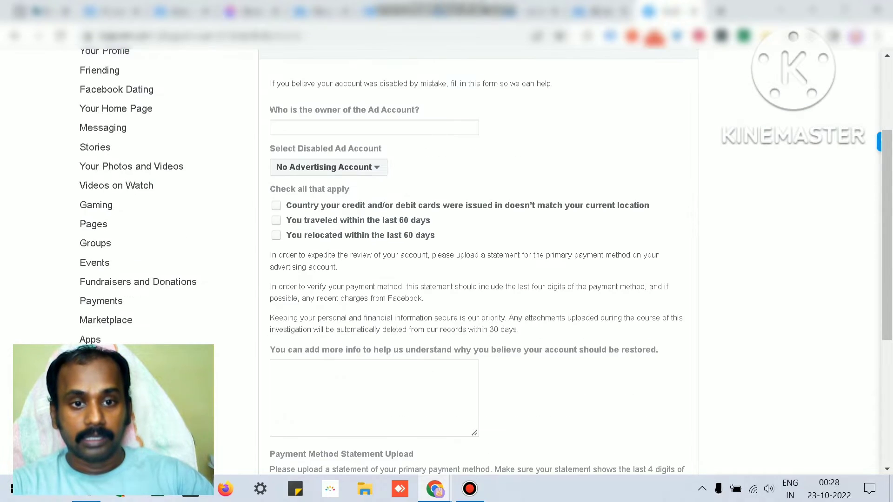
scroll(446, 260, up, 3)
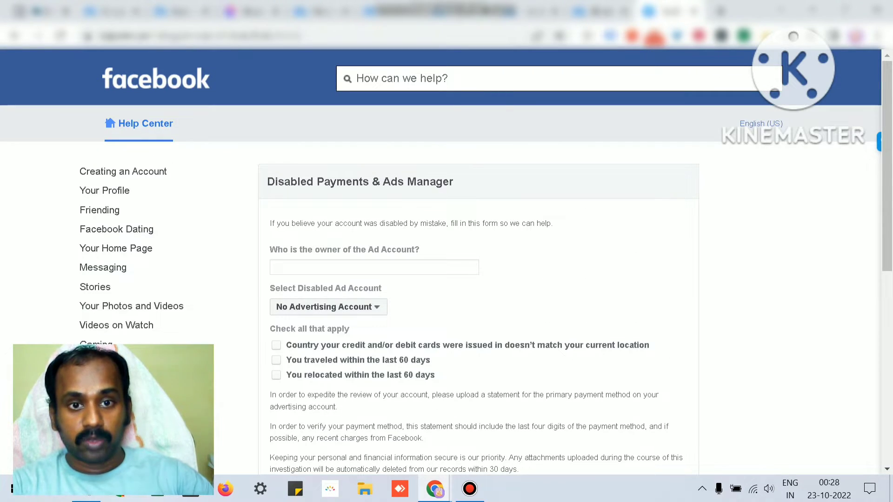
drag(267, 182, 453, 181)
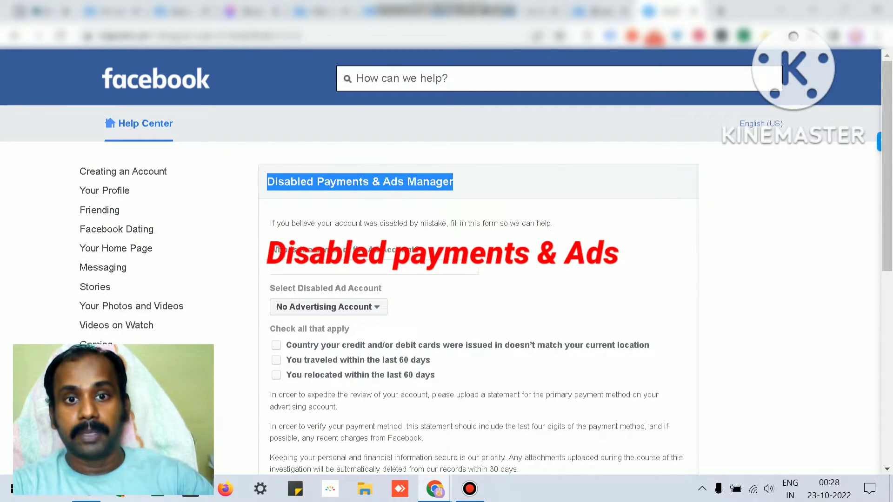
scroll(446, 260, down, 2)
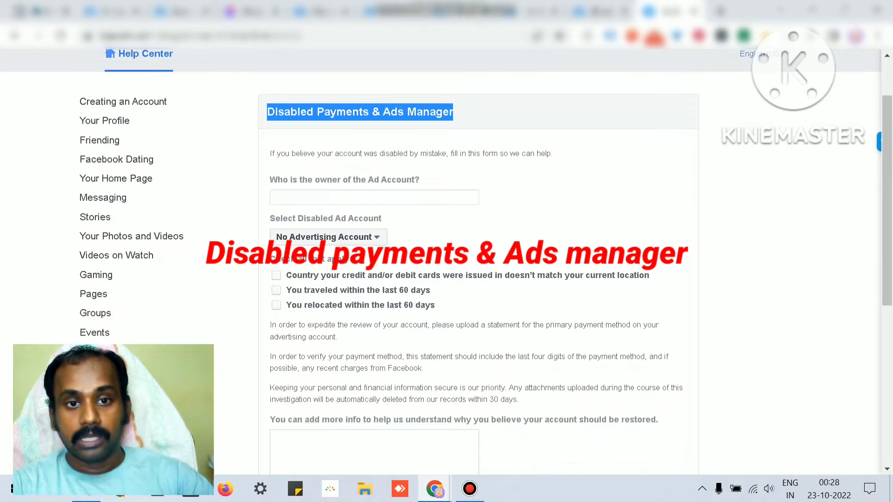
scroll(372, 205, down, 2)
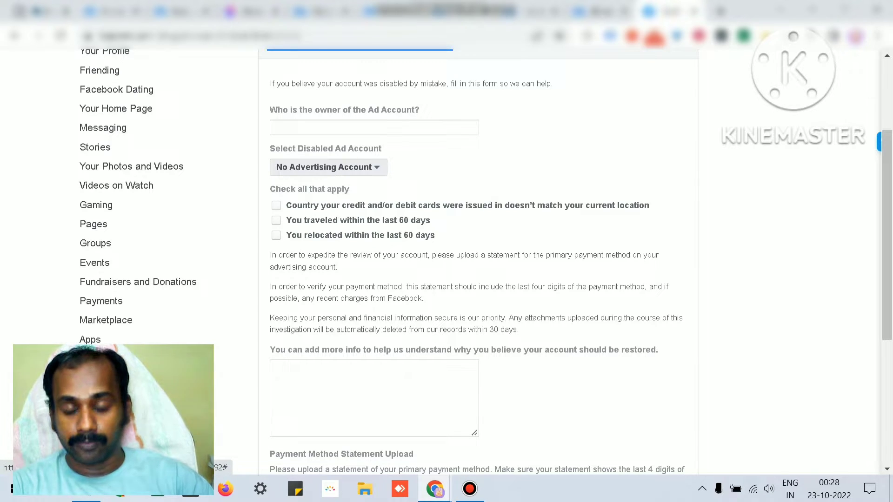
Step: Show the appealable ad accounts dropdown, tick the travelled-within-60-days box, then return to the link notes
click(377, 167)
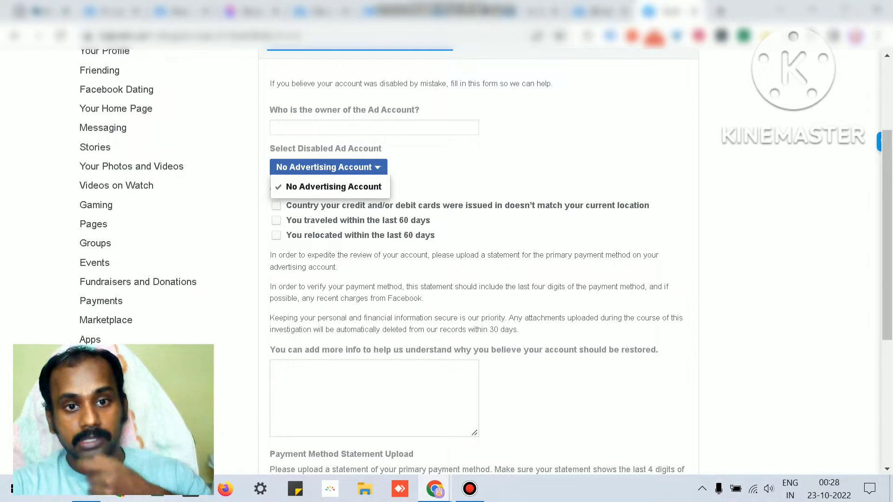
click(276, 221)
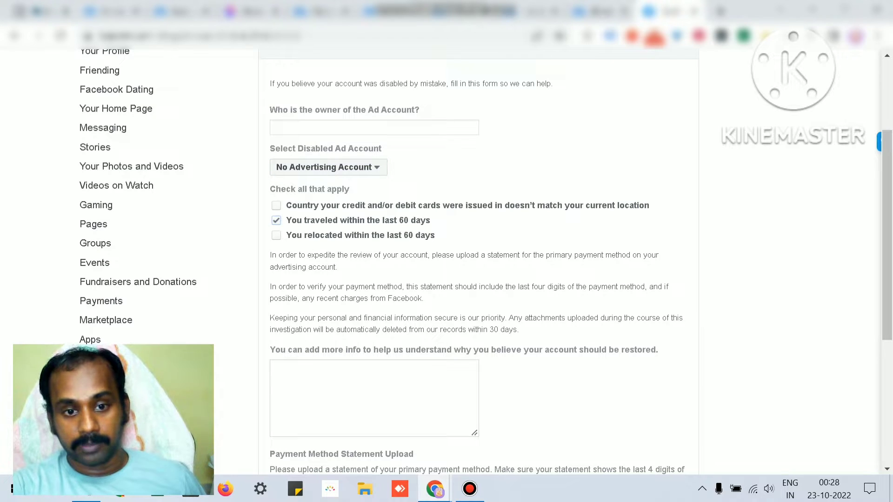
scroll(478, 260, down, 5)
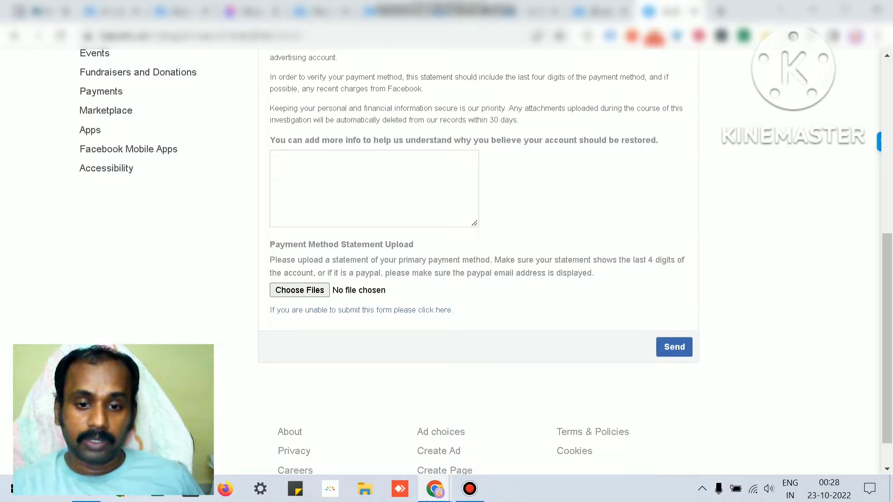
scroll(477, 260, up, 5)
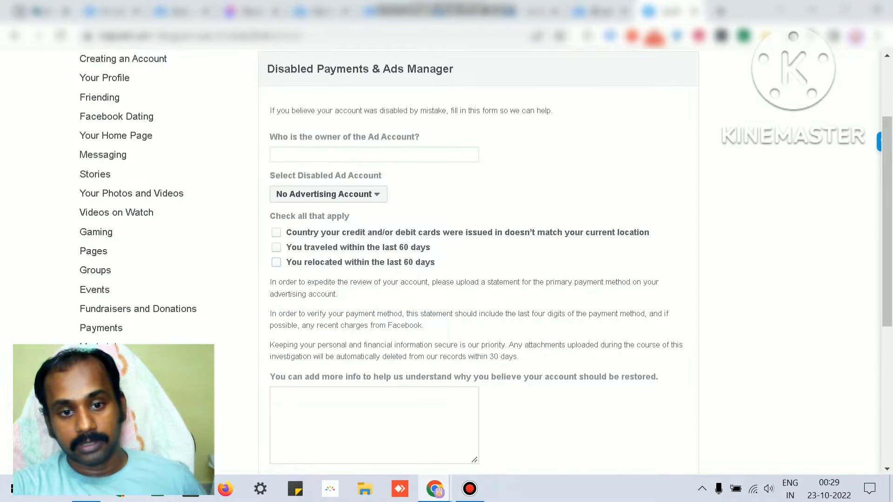
scroll(478, 260, down, 6)
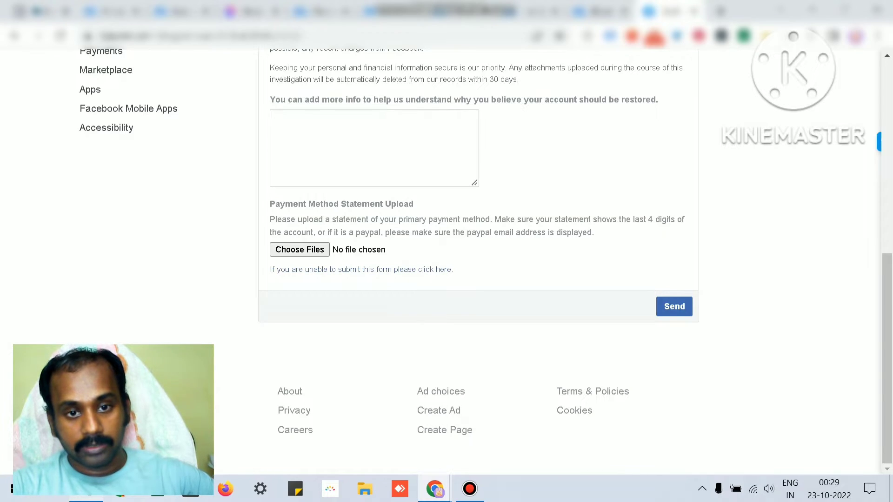
key(alt+Tab)
Step: Copy the second form link from the notes and load it in a new Chrome tab
drag(353, 431, 4, 431)
key(ctrl+c)
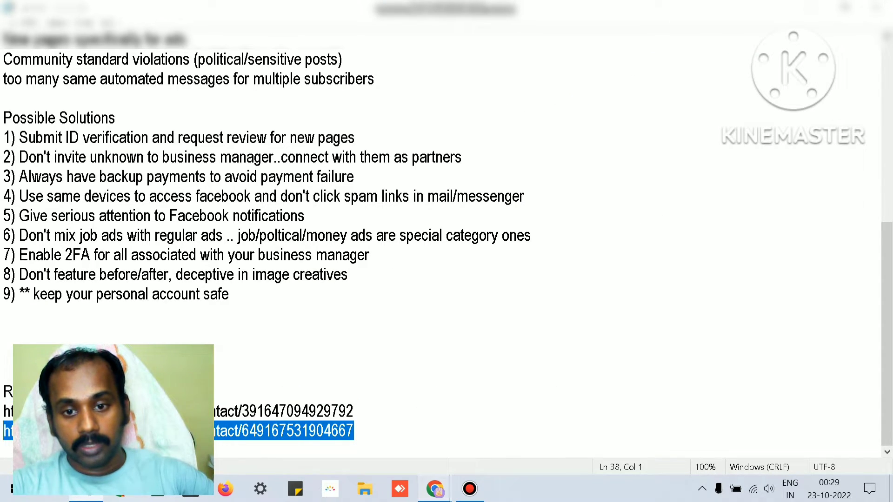
mouse_move(435, 488)
click(436, 432)
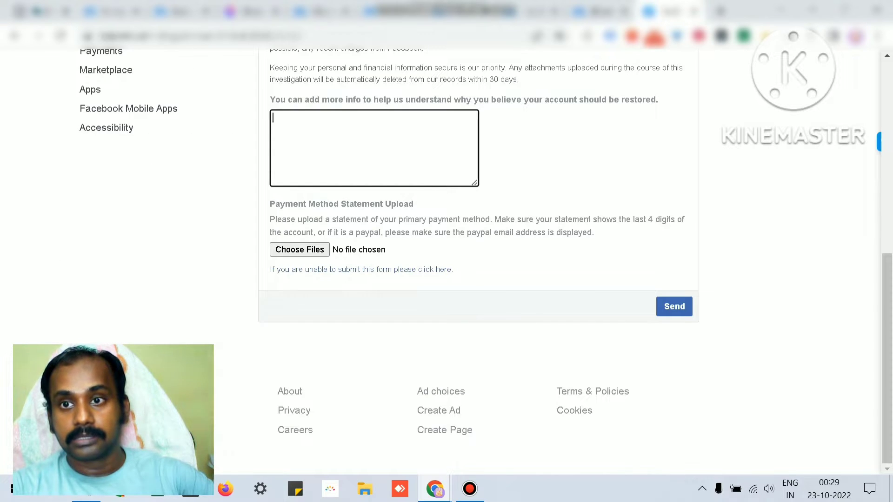
key(ctrl+t)
key(ctrl+v)
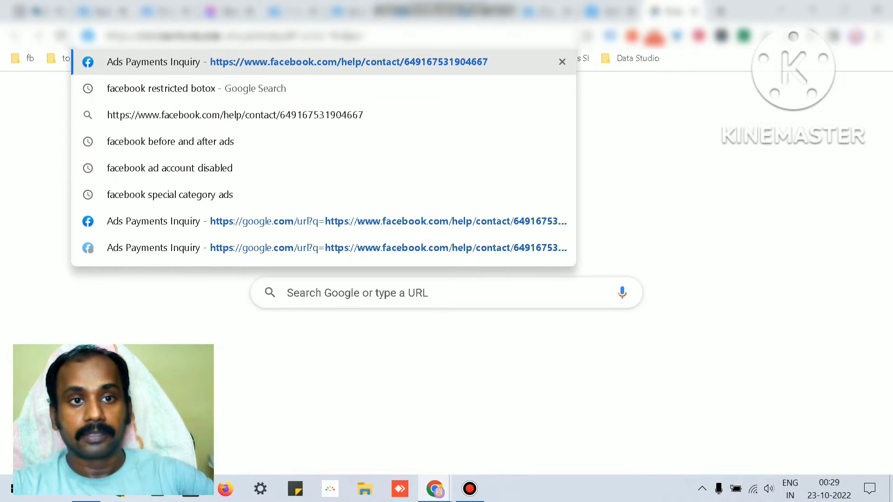
key(Return)
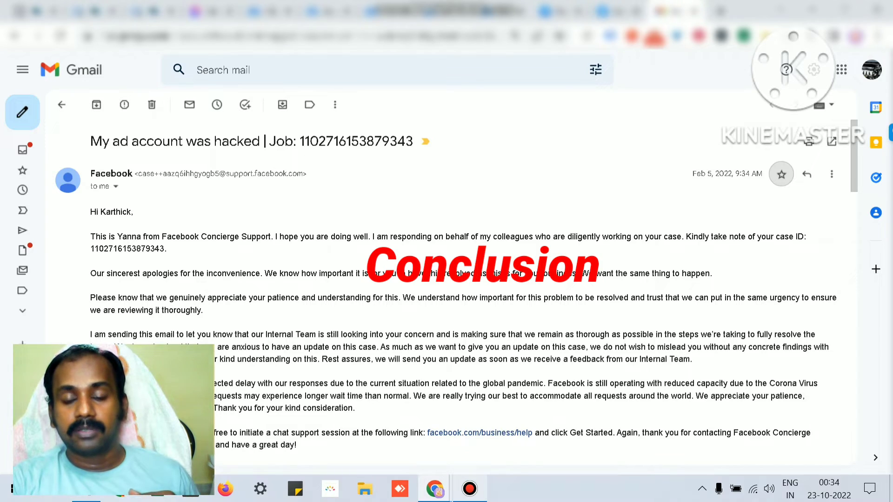
Step: Move from the Facebook form tab through the Ads Payments Inquiry tab to business.facebook.com
mouse_move(470, 488)
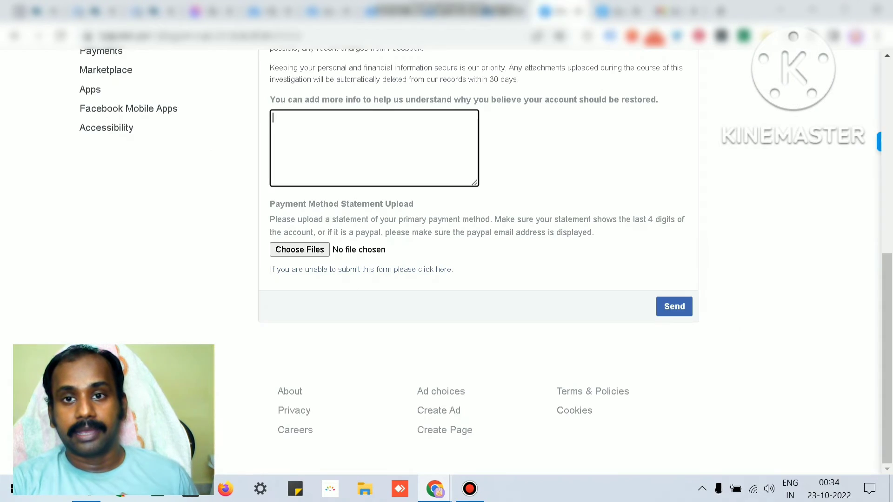
scroll(478, 261, up, 5)
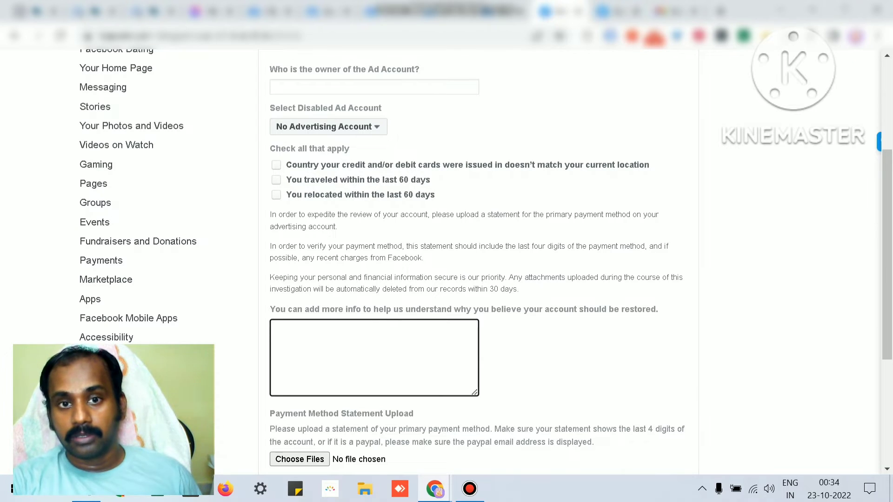
scroll(478, 261, up, 4)
key(ctrl+Tab)
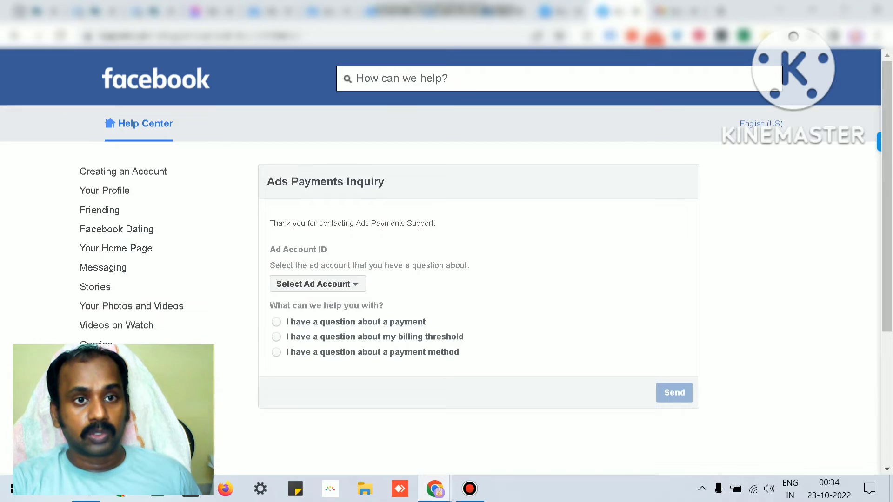
click(153, 11)
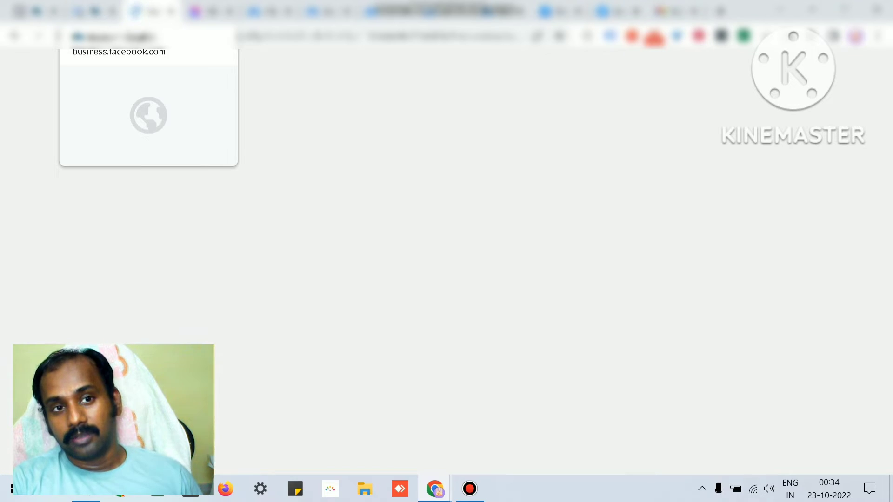
Step: Cycle from business.facebook.com through the Business Support chat back to the Disabled Payments appeal form
click(93, 11)
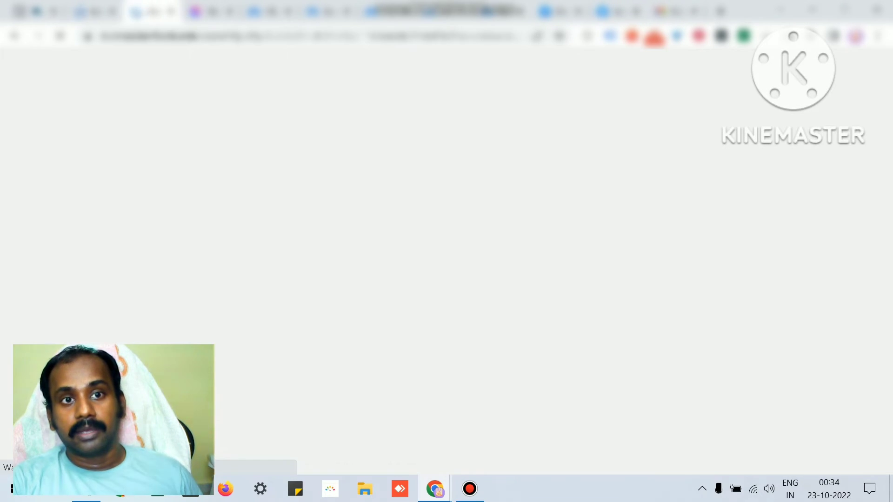
key(ctrl+Tab)
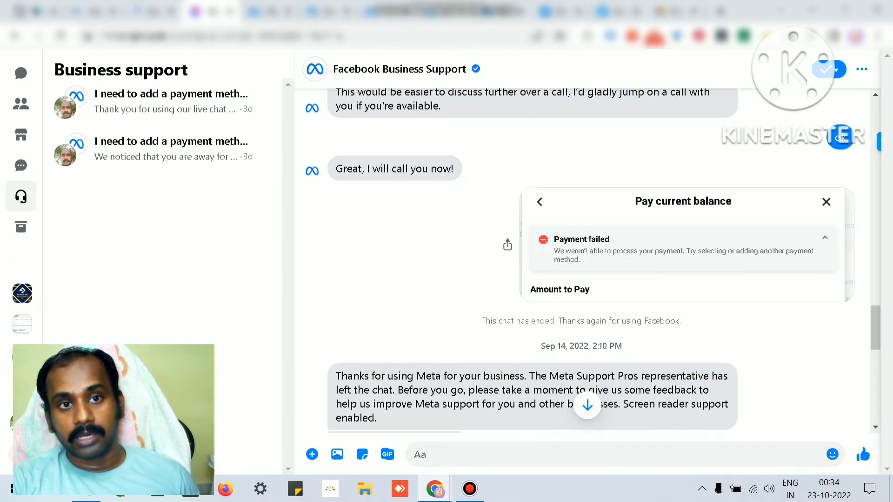
mouse_move(270, 11)
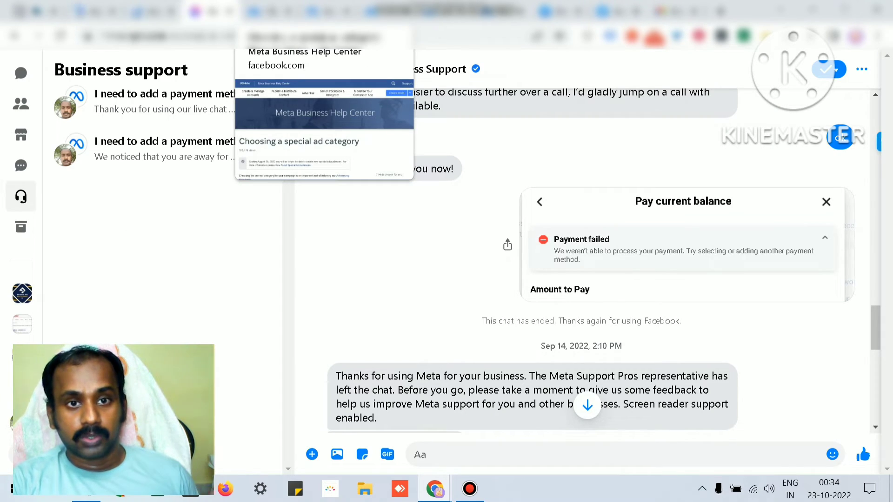
mouse_move(385, 11)
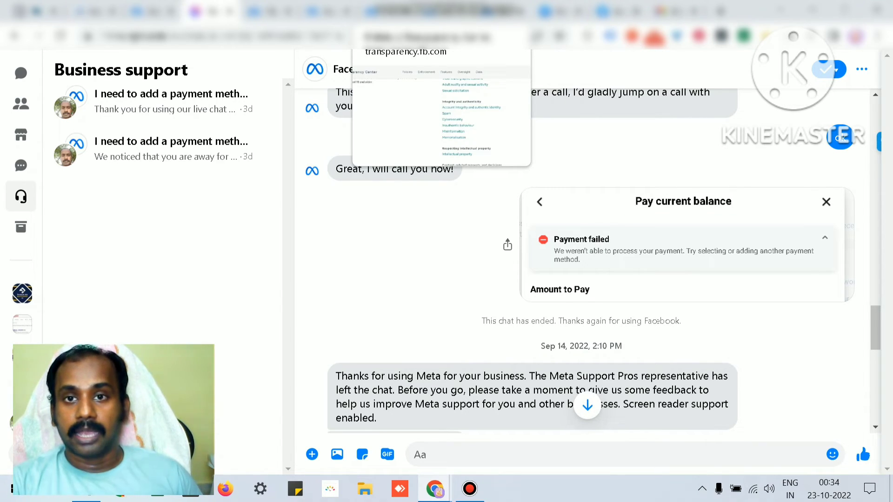
click(555, 11)
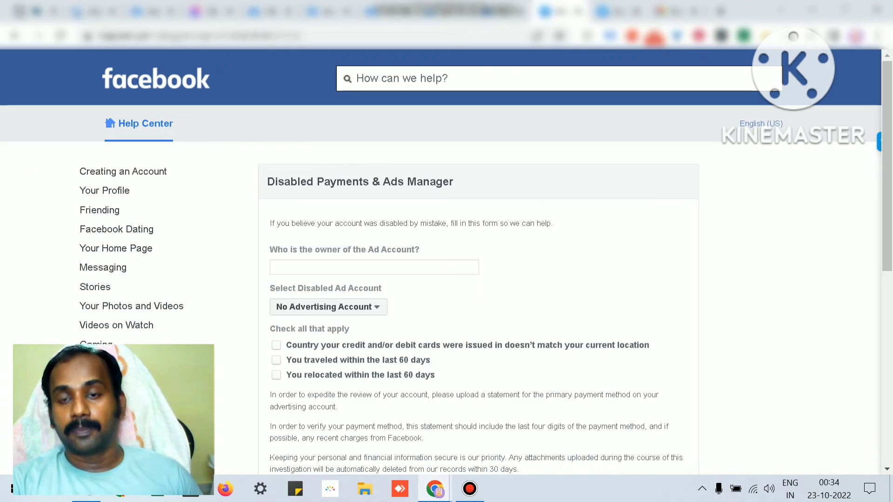